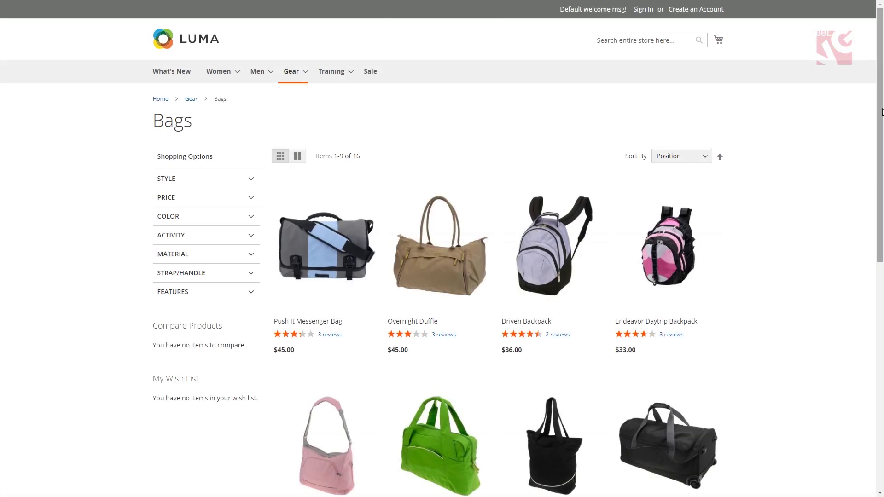
Scroll through the Bags category tiles, including the out-of-stock Push It Messenger Bag, then return to the admin.
scroll(882, 110, down, 1)
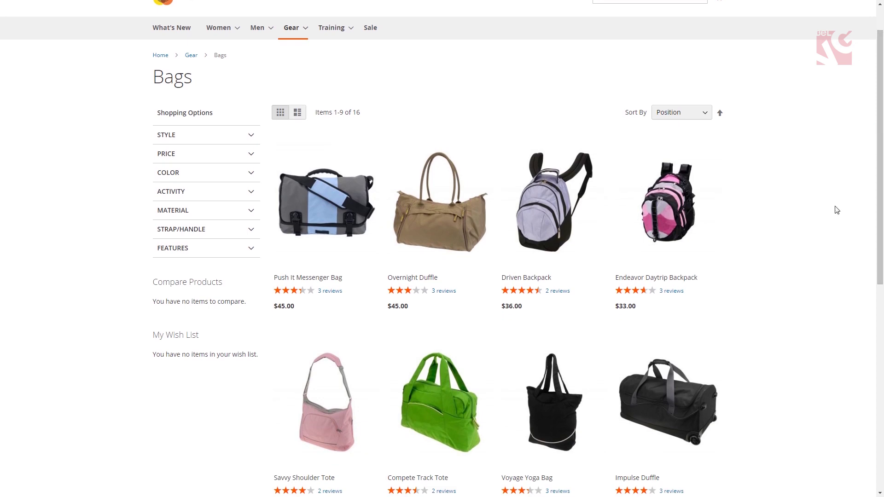
mouse_move(667, 274)
mouse_move(326, 241)
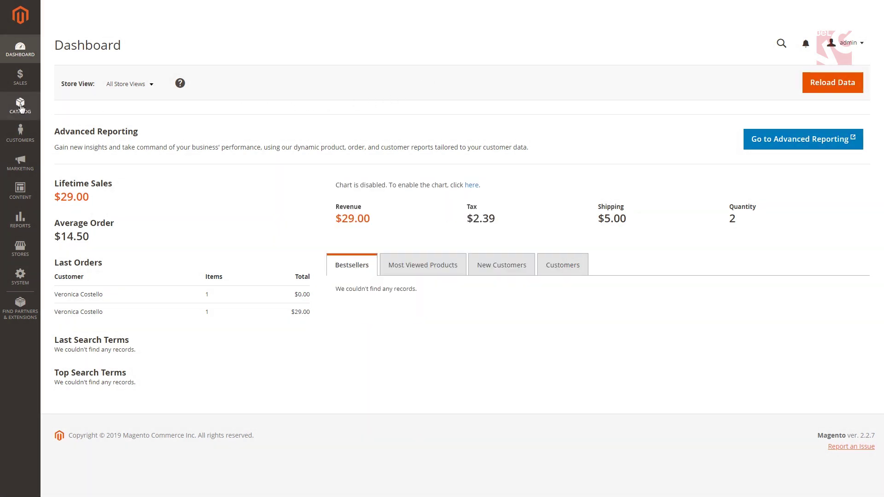
Select all 2066 products in the Catalog Products grid.
click(20, 105)
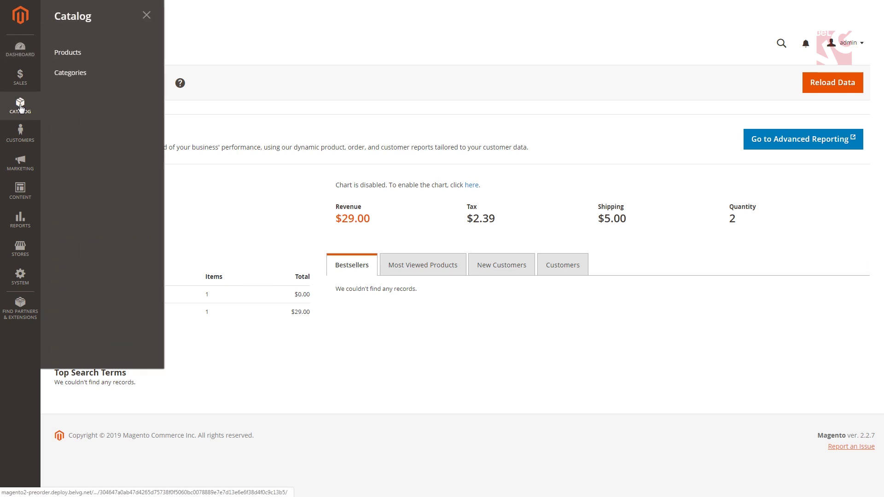
click(79, 54)
click(67, 244)
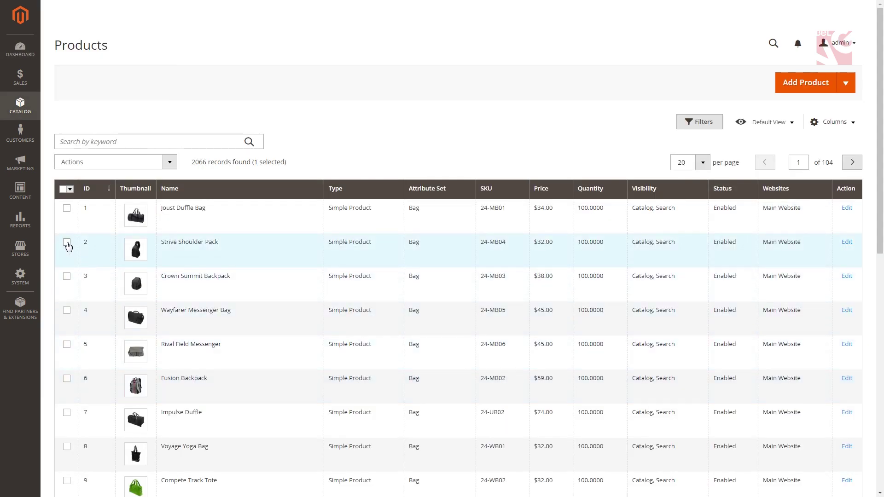
click(67, 311)
click(67, 379)
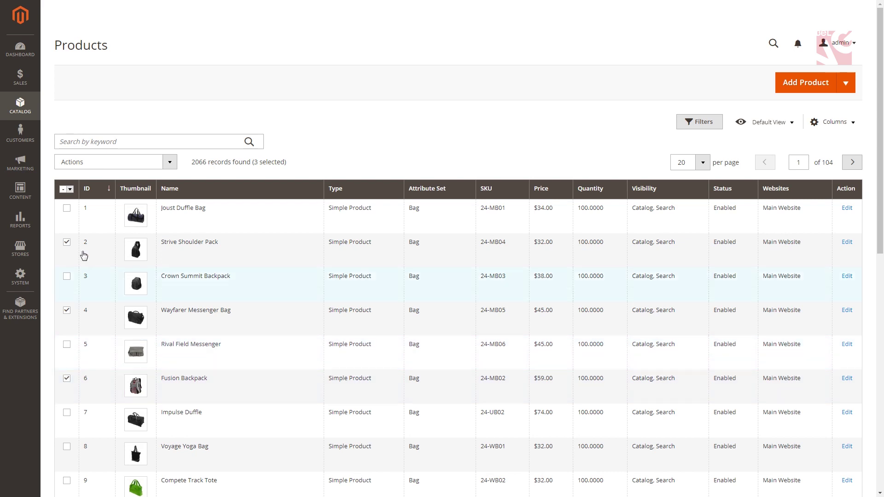
click(70, 189)
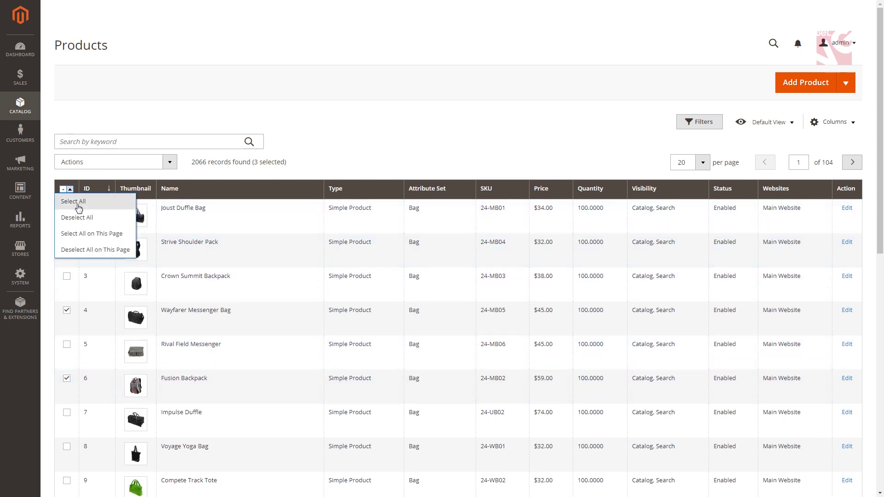
click(74, 202)
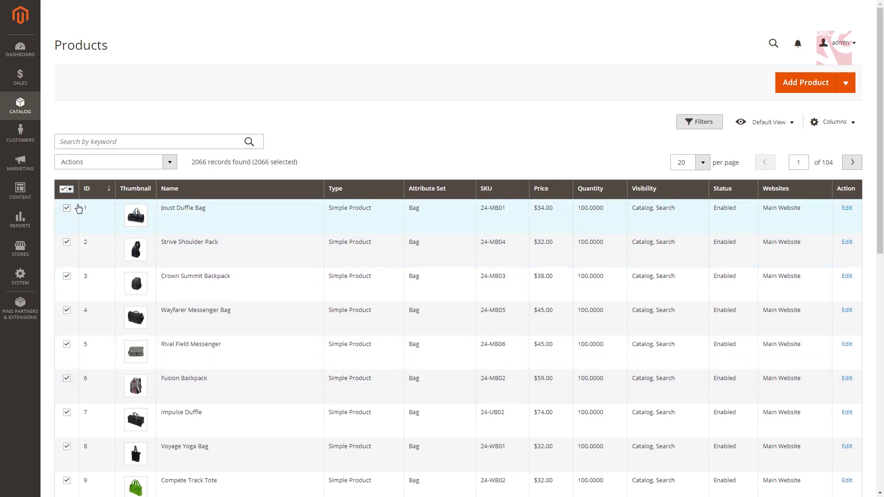
Bulk-update attributes to set Enable Pre-Order to Yes and save.
click(171, 162)
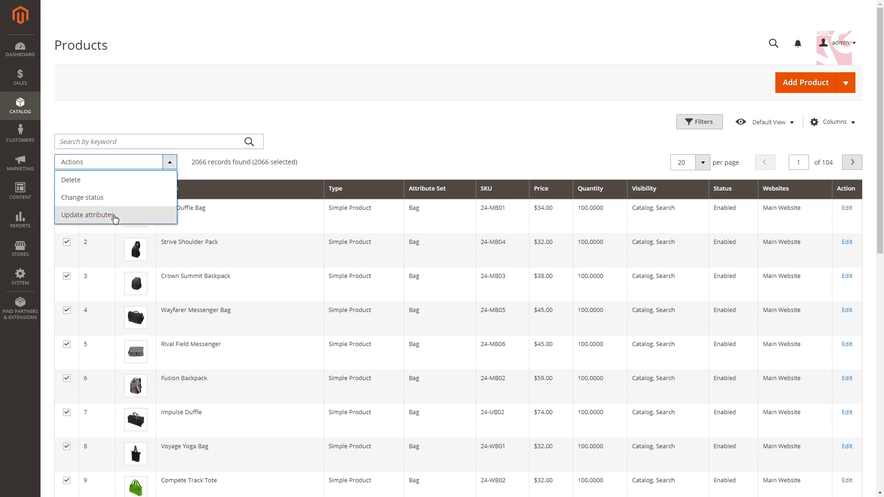
click(88, 215)
drag(879, 161, 880, 234)
scroll(536, 336, down, 9)
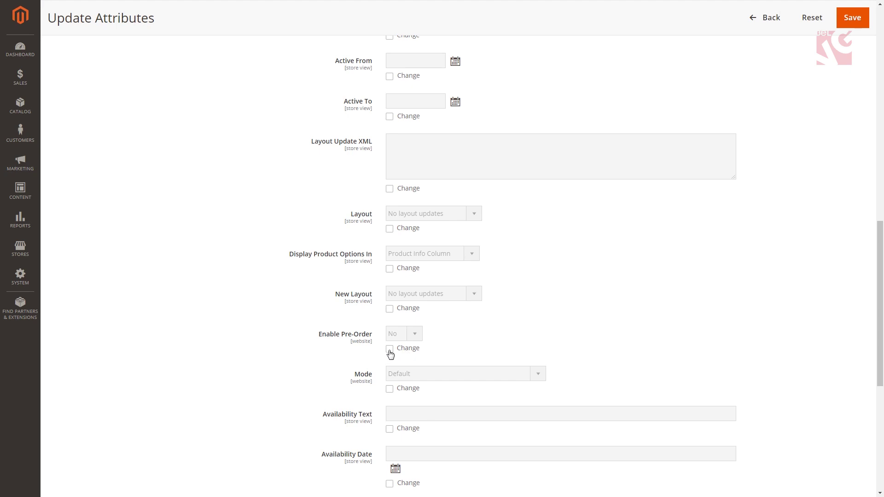
click(390, 349)
click(414, 335)
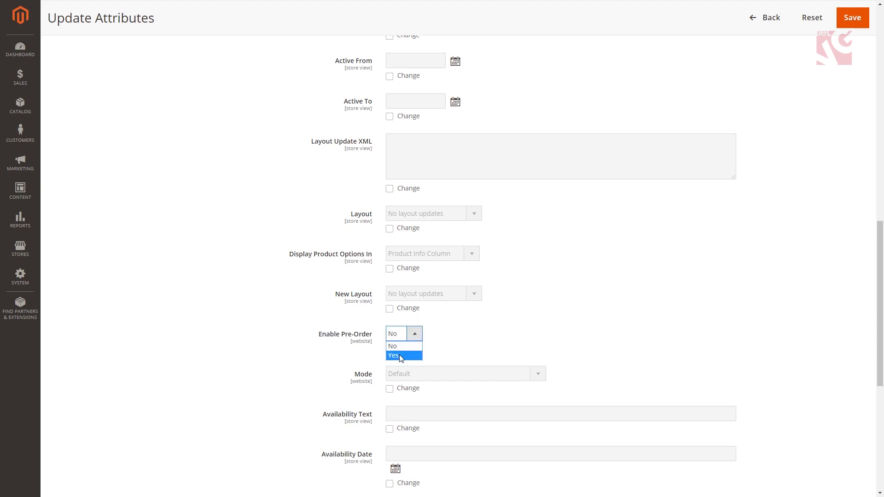
click(401, 356)
click(851, 17)
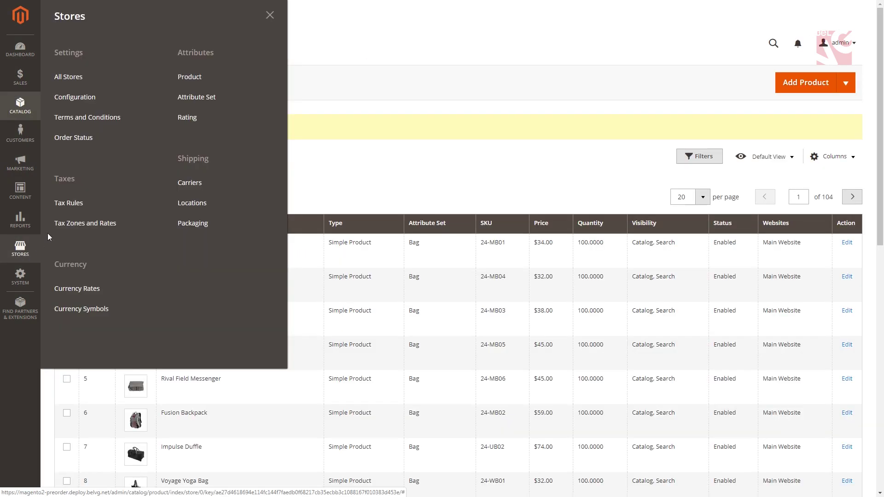
Go to Stores > Configuration and open Pre-Order under BelVG Extensions.
click(83, 99)
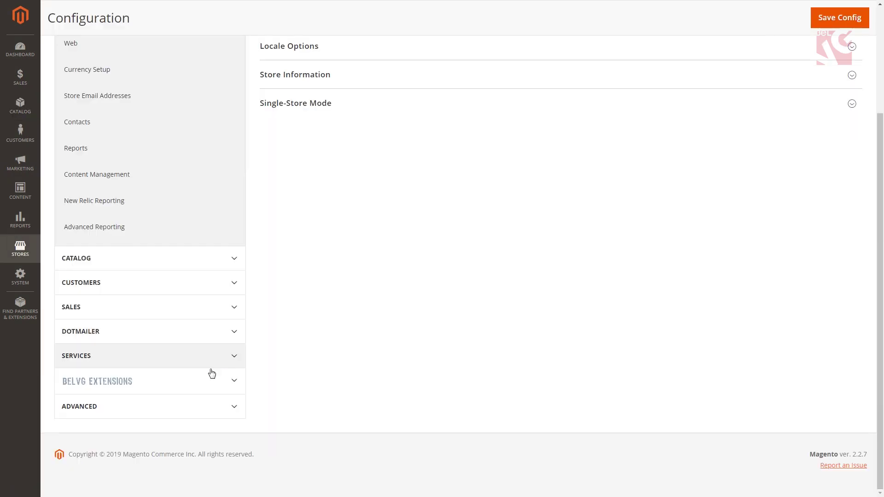
click(227, 385)
scroll(202, 386, down, 1)
click(174, 378)
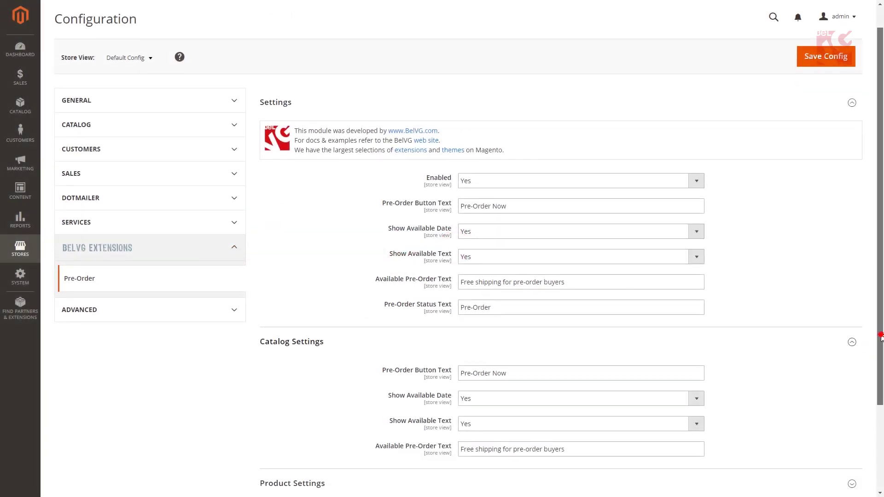
scroll(882, 376, down, 2)
scroll(882, 377, down, 1)
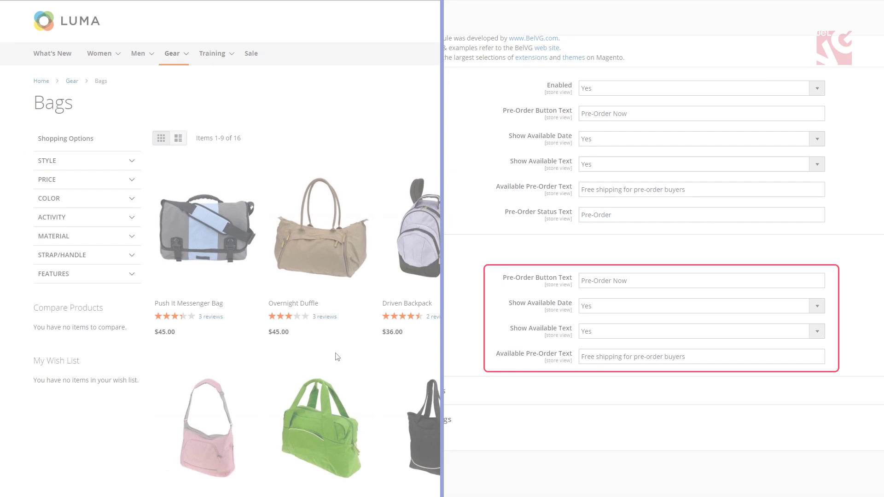
mouse_move(239, 272)
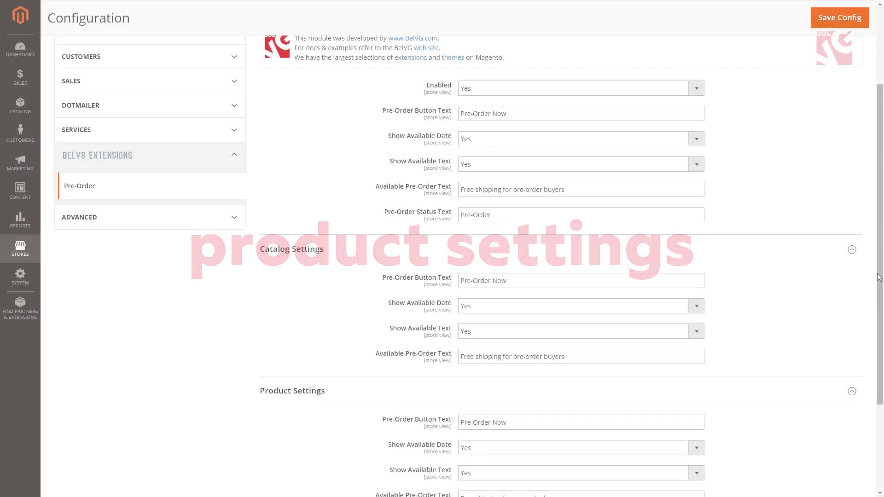
drag(880, 276, 883, 383)
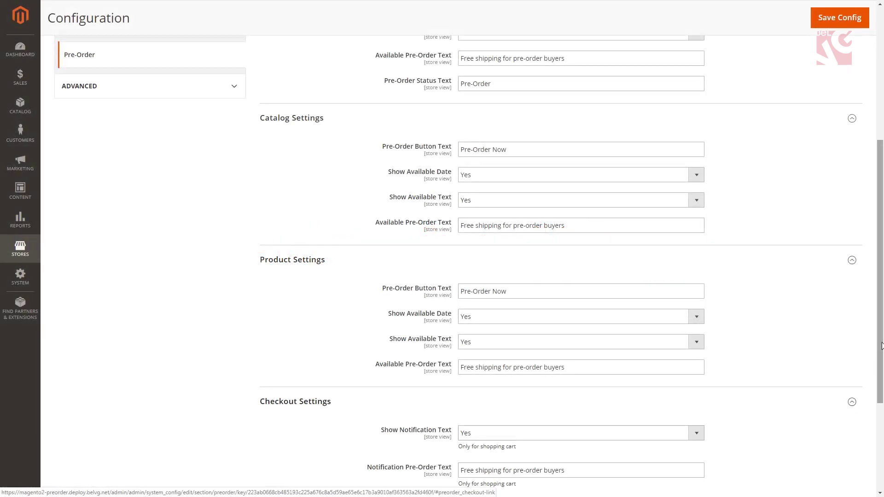
scroll(882, 345, down, 4)
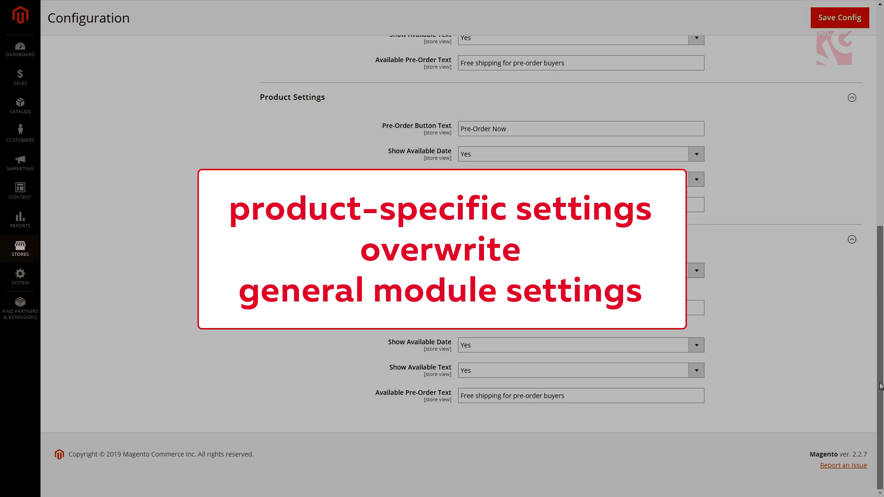
Open Push It Messenger Bag for editing from the Catalog Products grid.
click(22, 106)
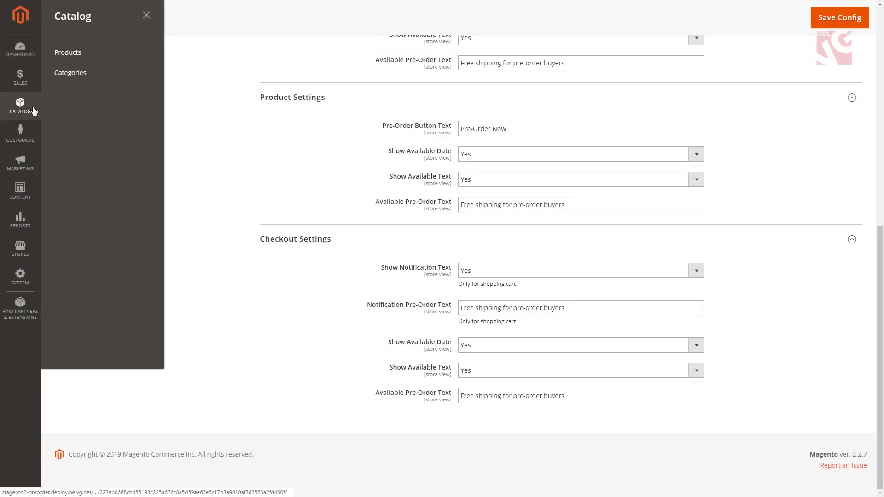
click(85, 54)
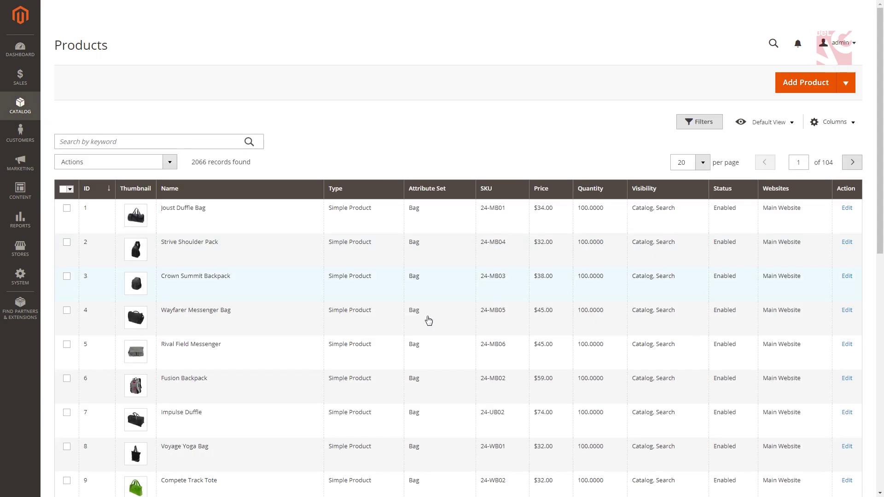
scroll(295, 332, down, 4)
scroll(295, 332, down, 3)
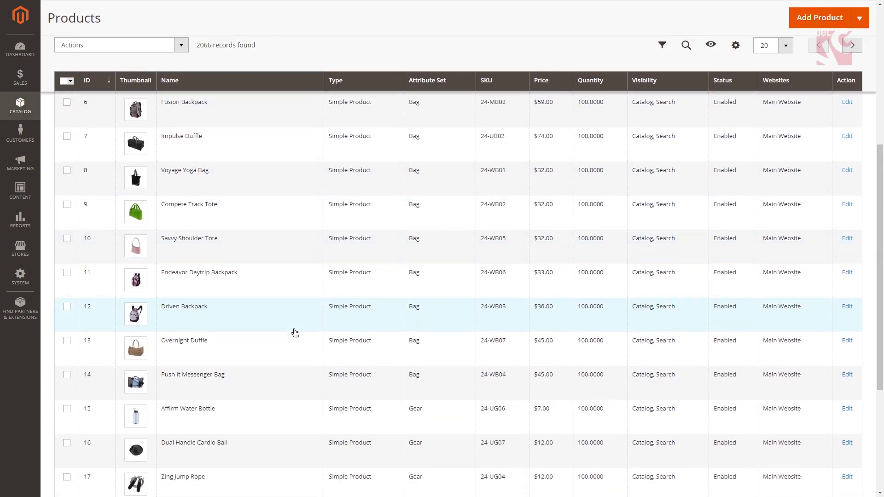
click(209, 341)
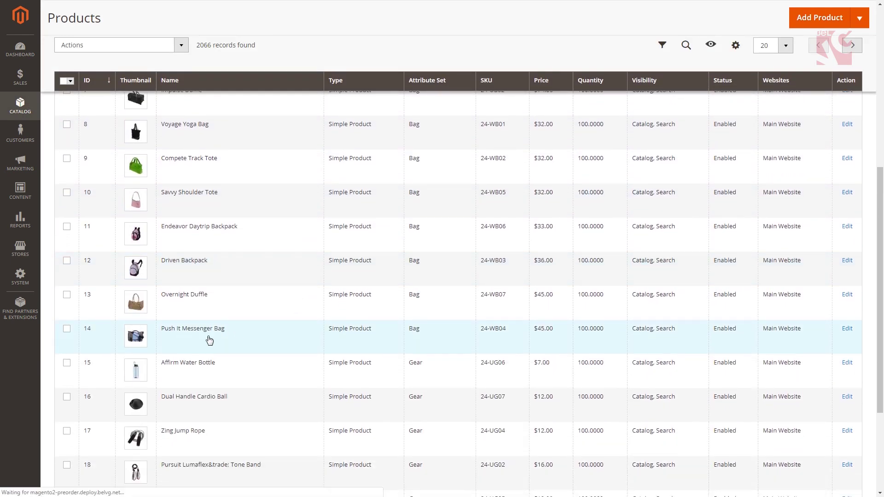
Review the bag's Advanced Inventory settings: quantity 100, Out of Stock.
scroll(566, 300, down, 1)
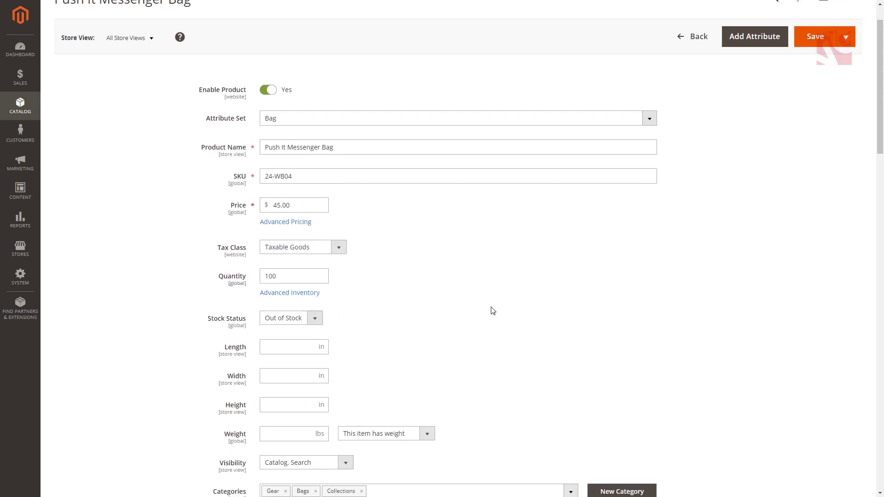
click(313, 297)
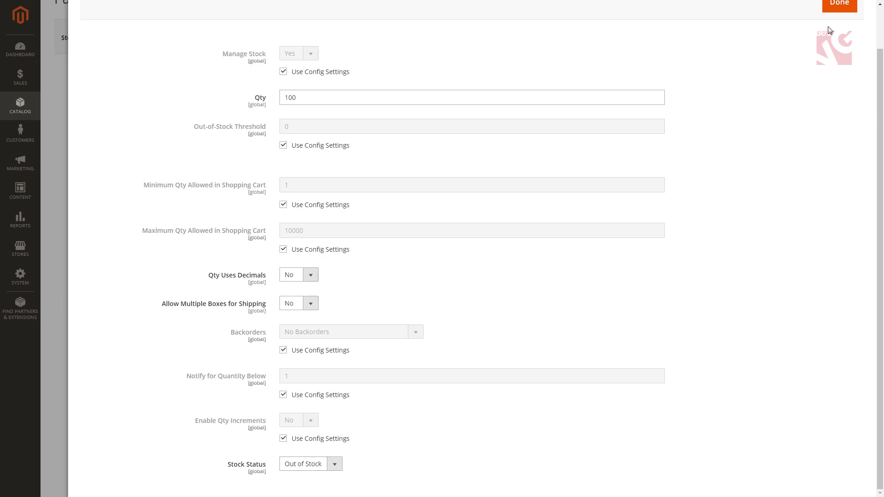
click(838, 4)
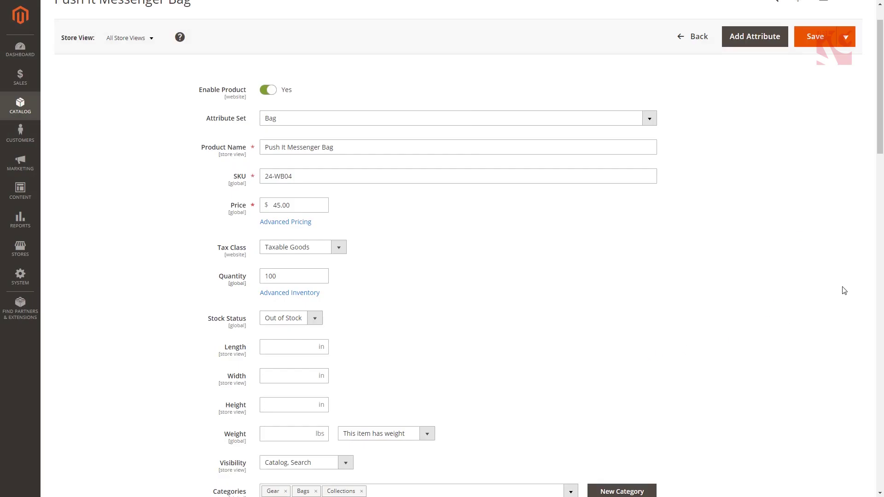
scroll(869, 165, down, 20)
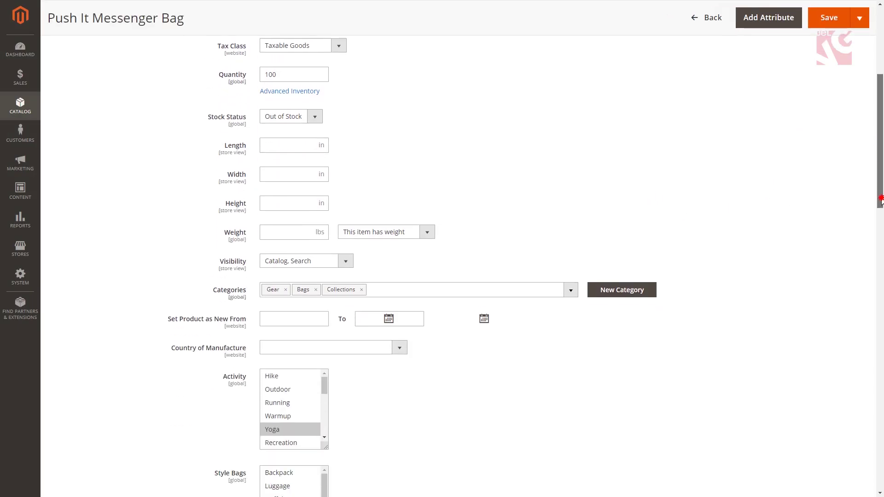
scroll(150, 333, down, 2)
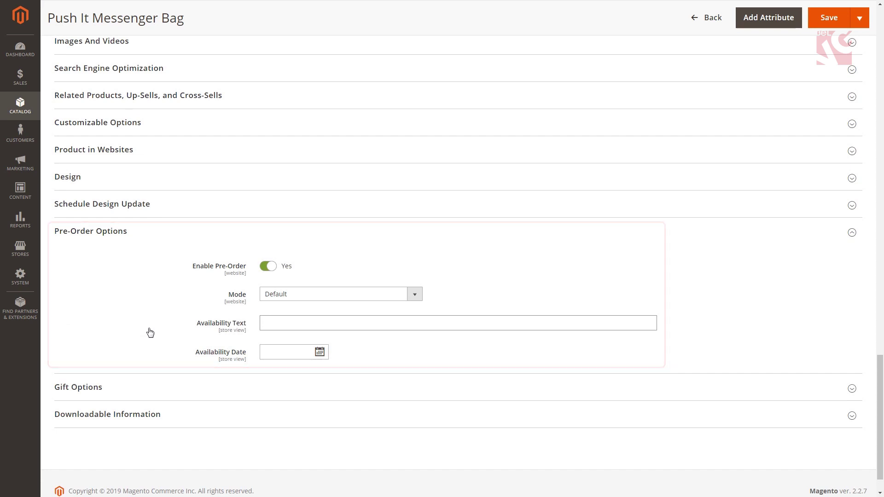
click(320, 352)
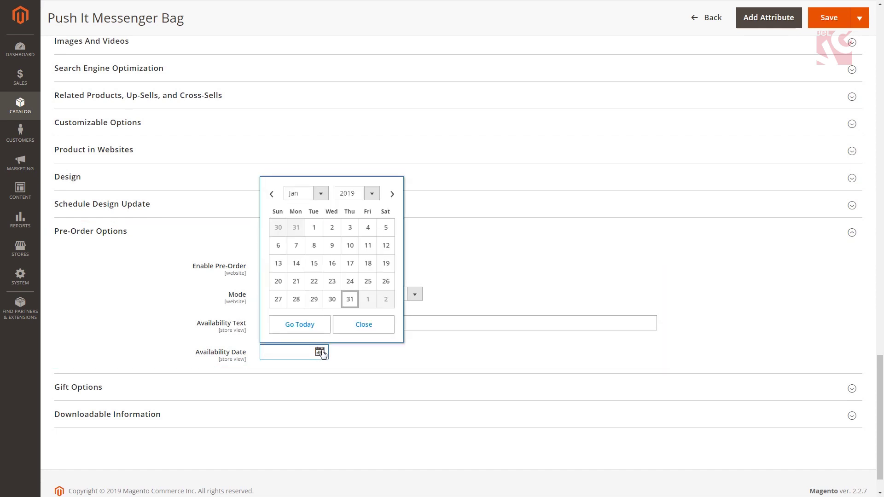
click(320, 352)
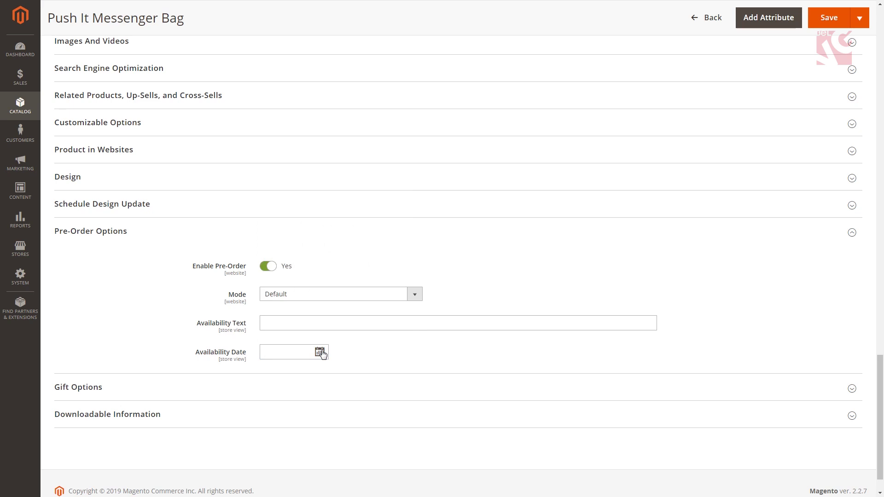